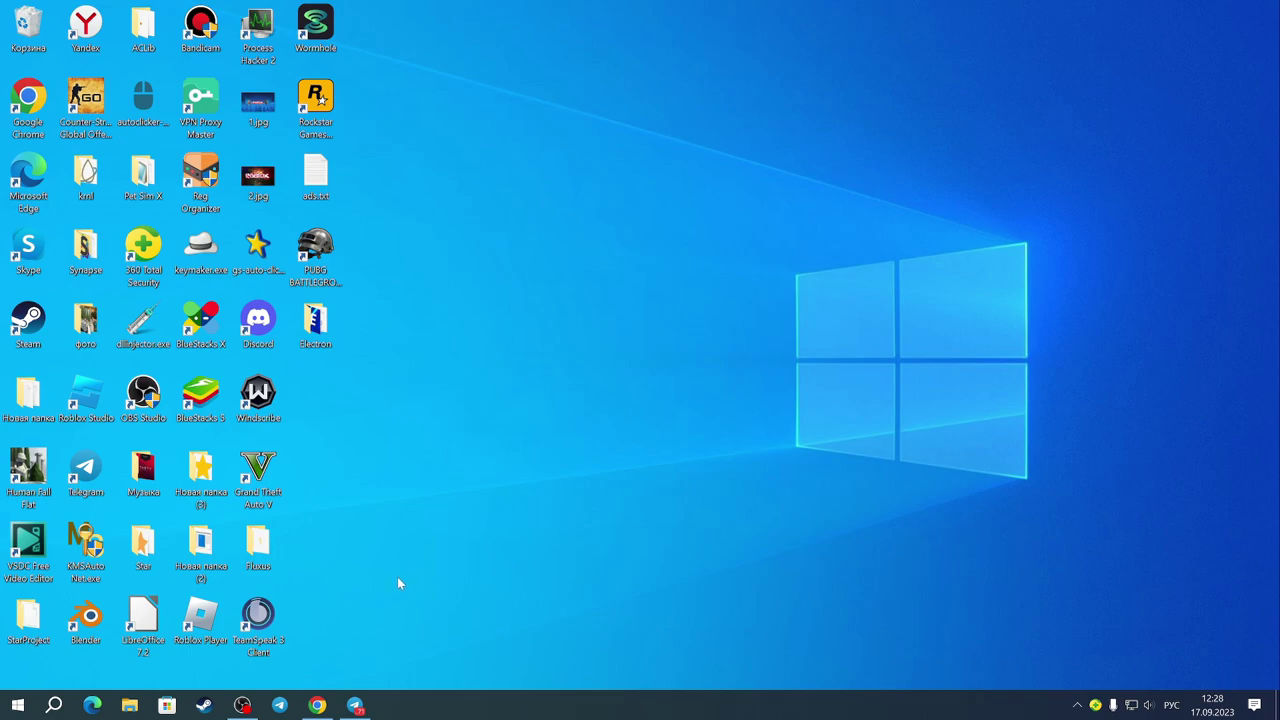
Open the Windows settings for installed apps, search the app list for roblox, and minimize the window
left_click(17, 705)
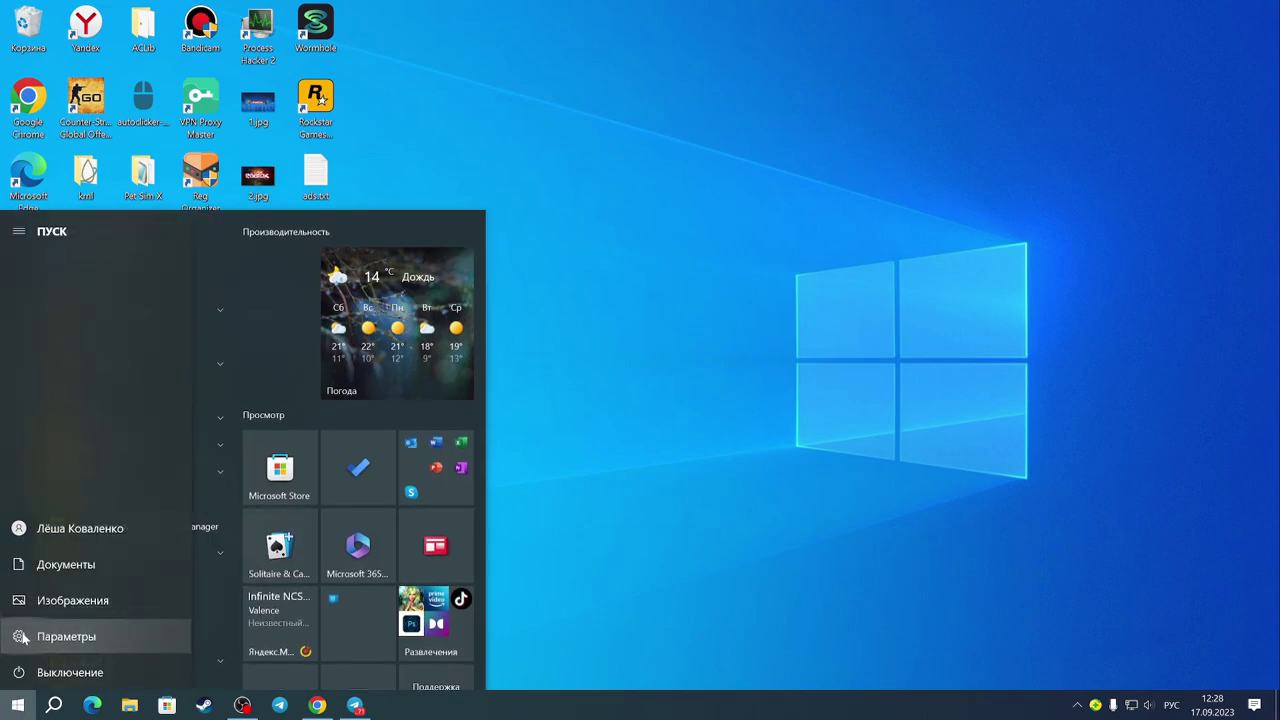
left_click(122, 630)
scroll(300, 300, "down", 1)
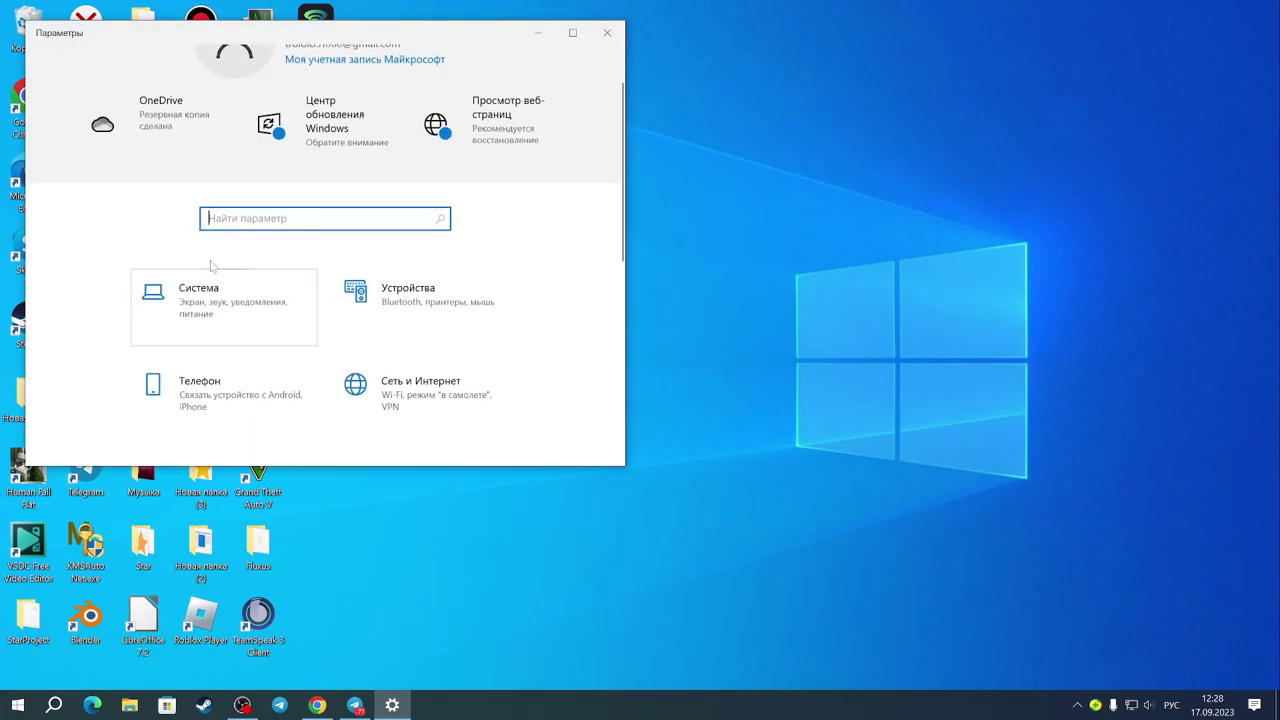
scroll(377, 300, "down", 3)
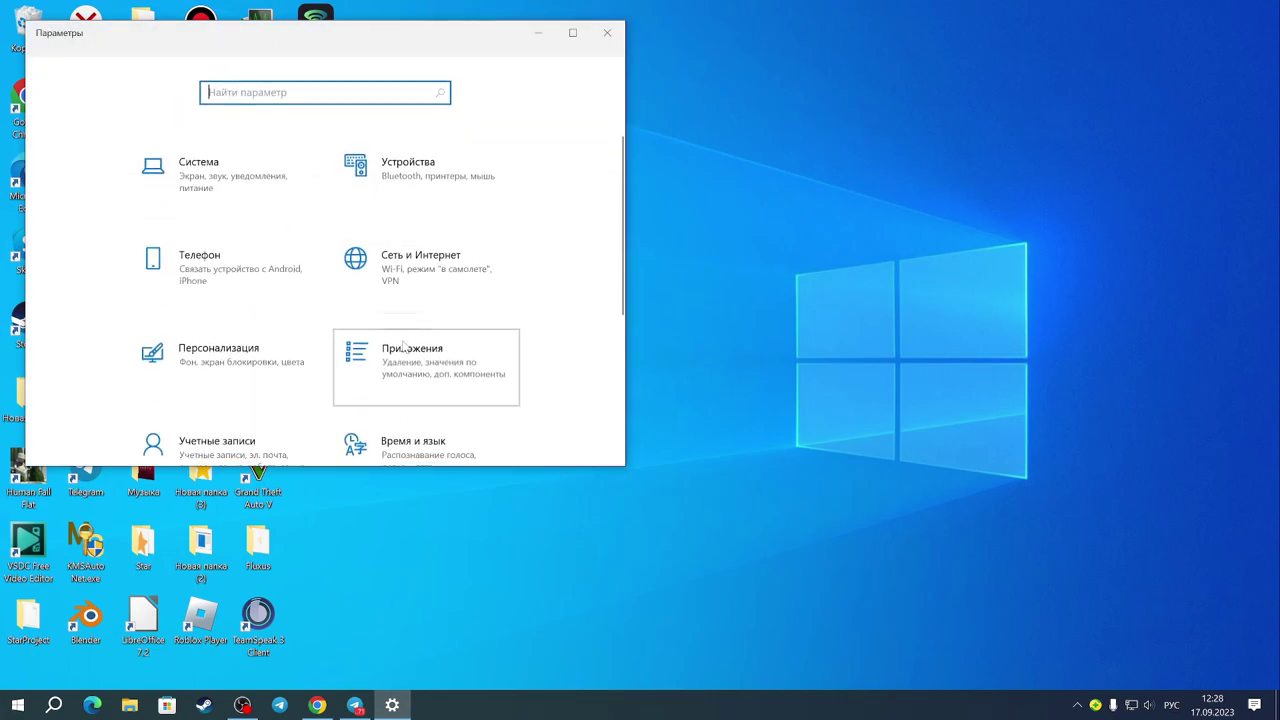
left_click(403, 347)
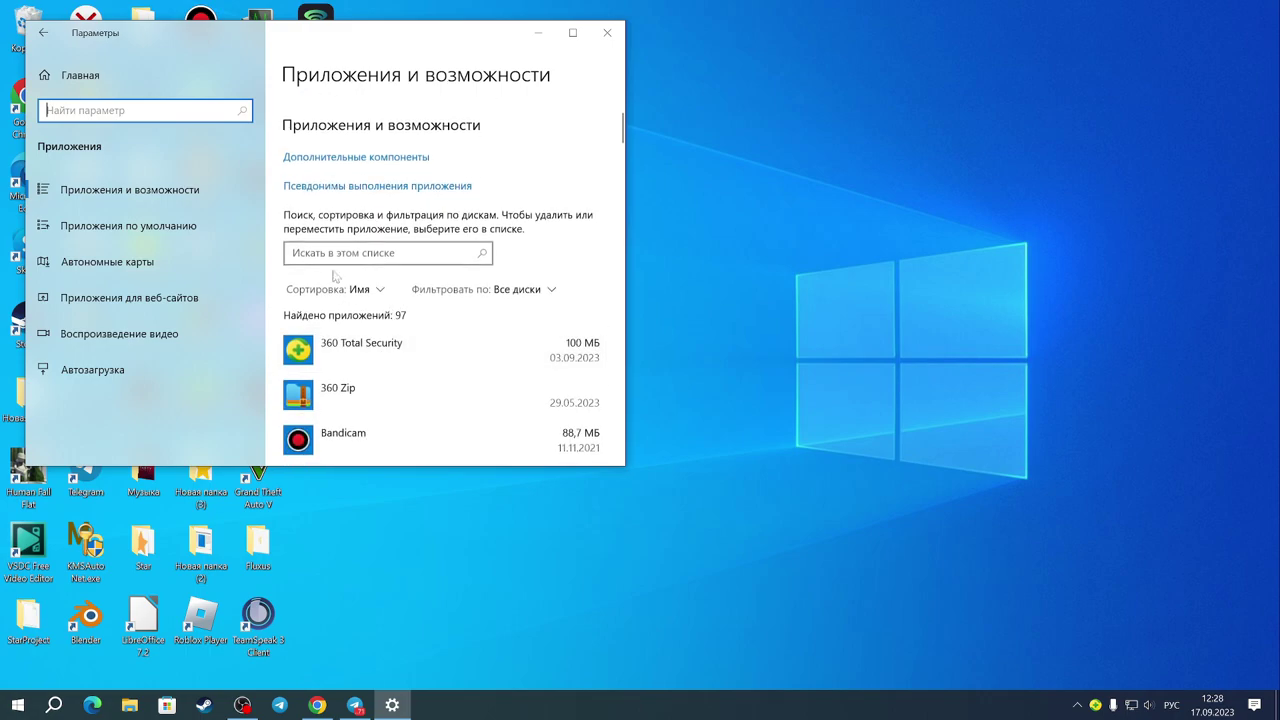
type("к")
key("BackSpace")
key("alt+shift")
type("roblox")
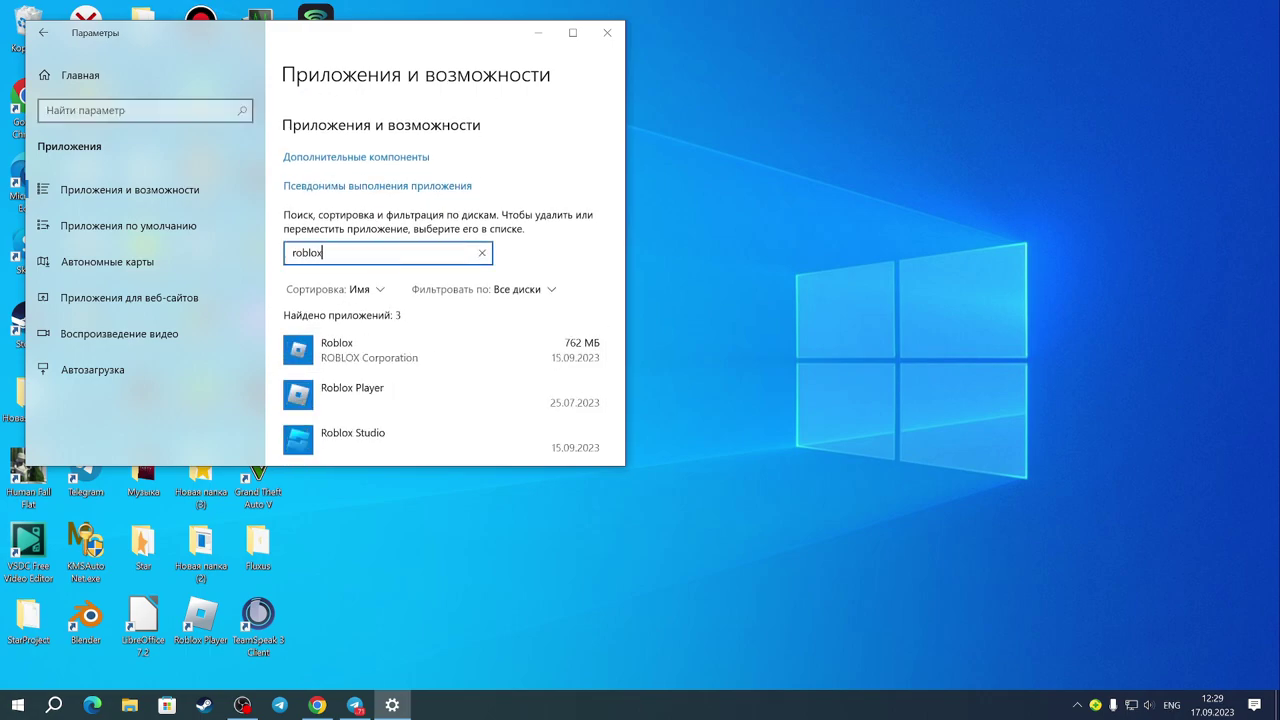
scroll(423, 330, "down", 2)
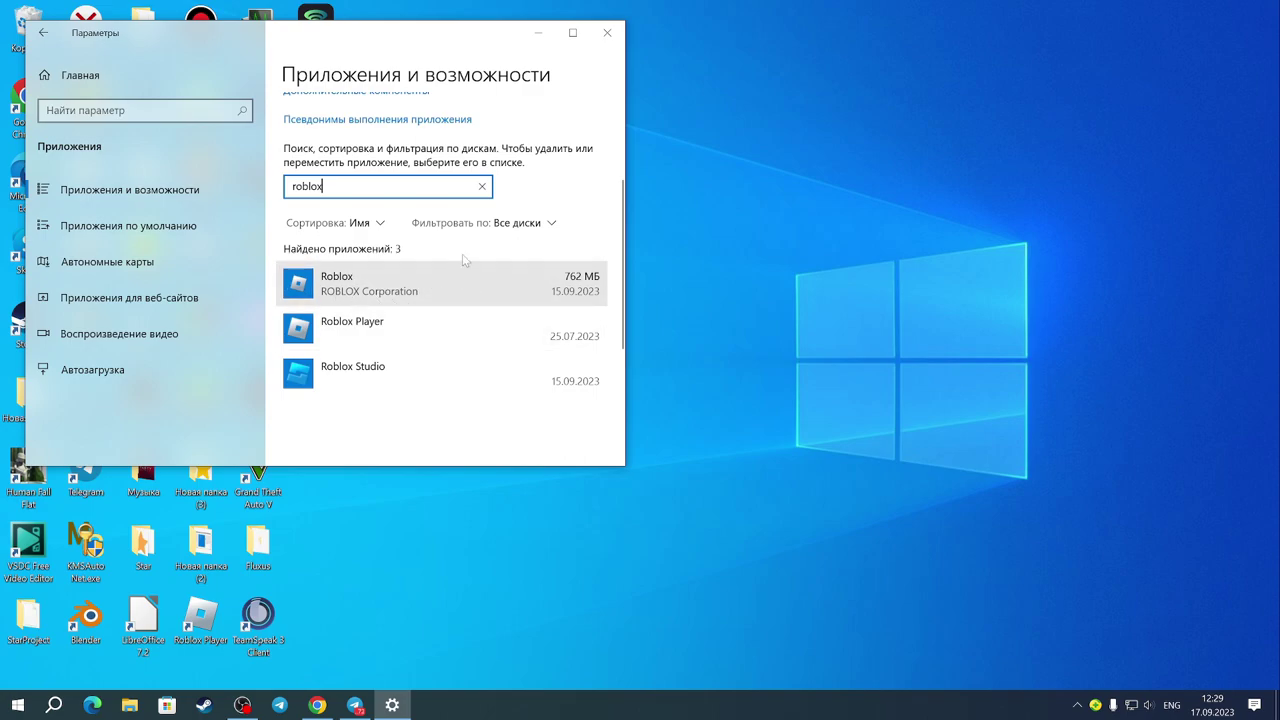
left_click(541, 37)
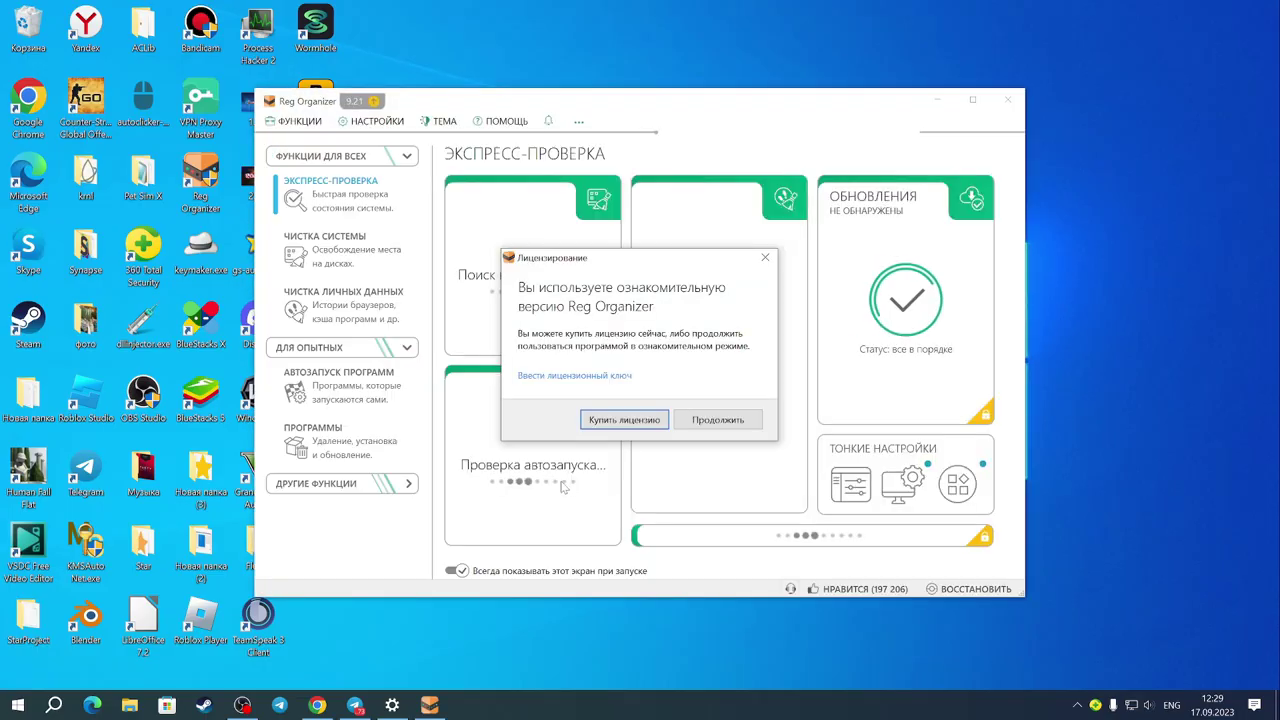
Continue Reg Organizer in trial mode, open its installed programs section and search the list for roblox
left_click(719, 419)
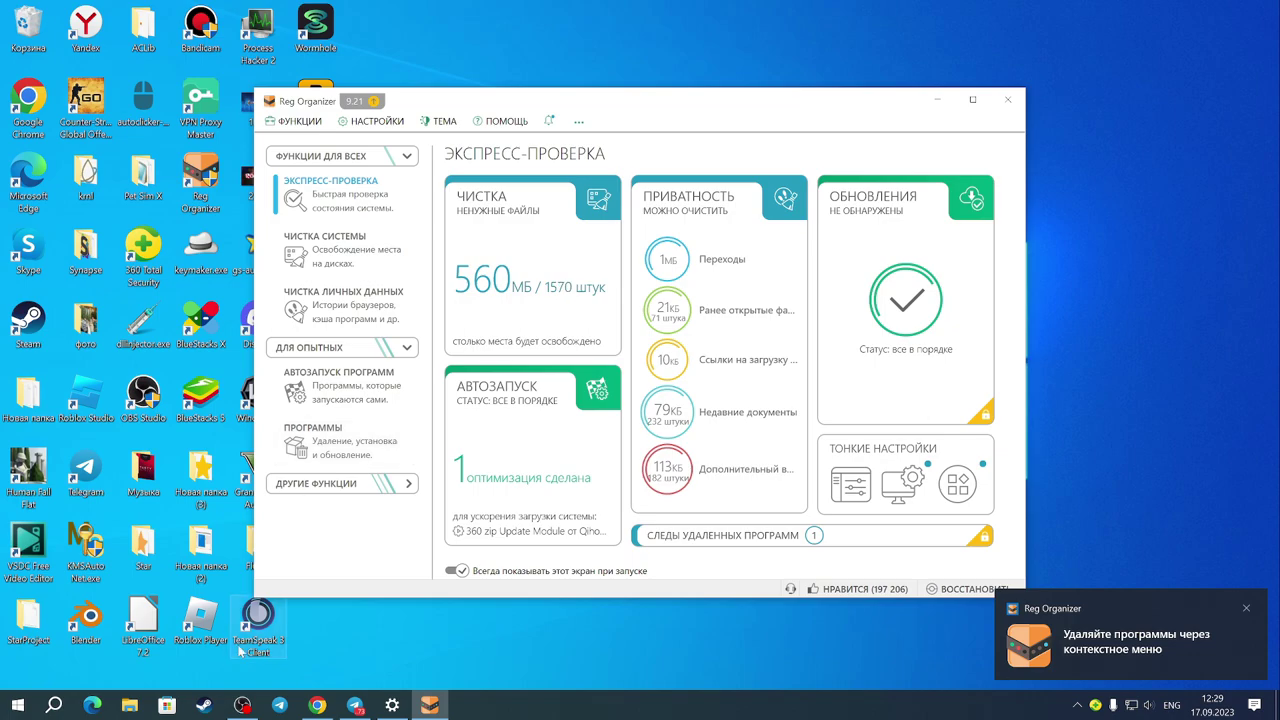
left_click(392, 705)
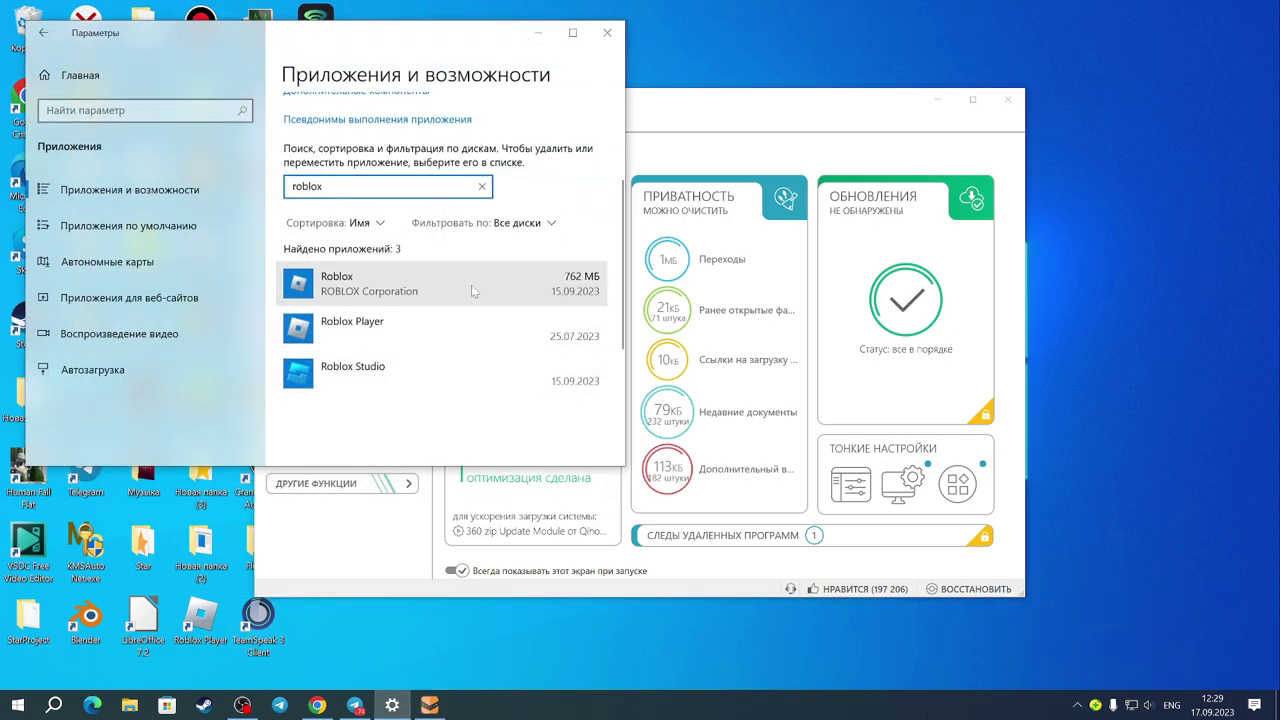
left_click(538, 33)
left_click(340, 440)
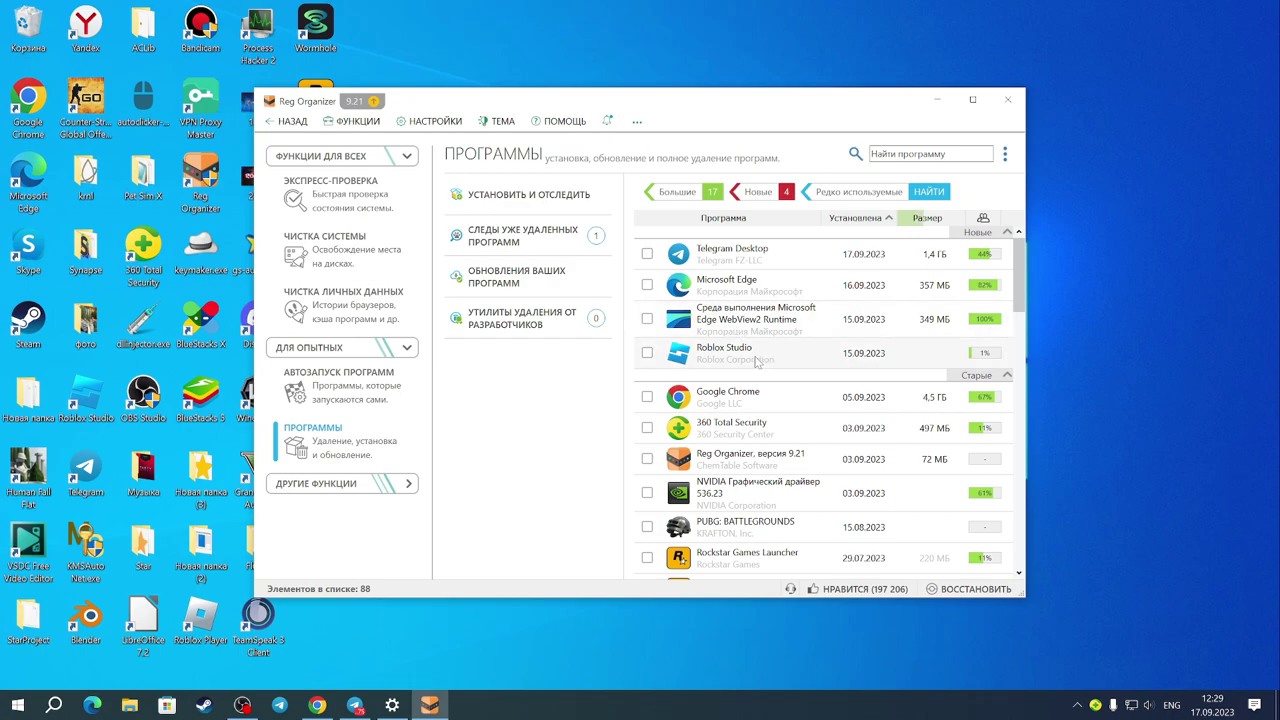
scroll(767, 402, "down", 4)
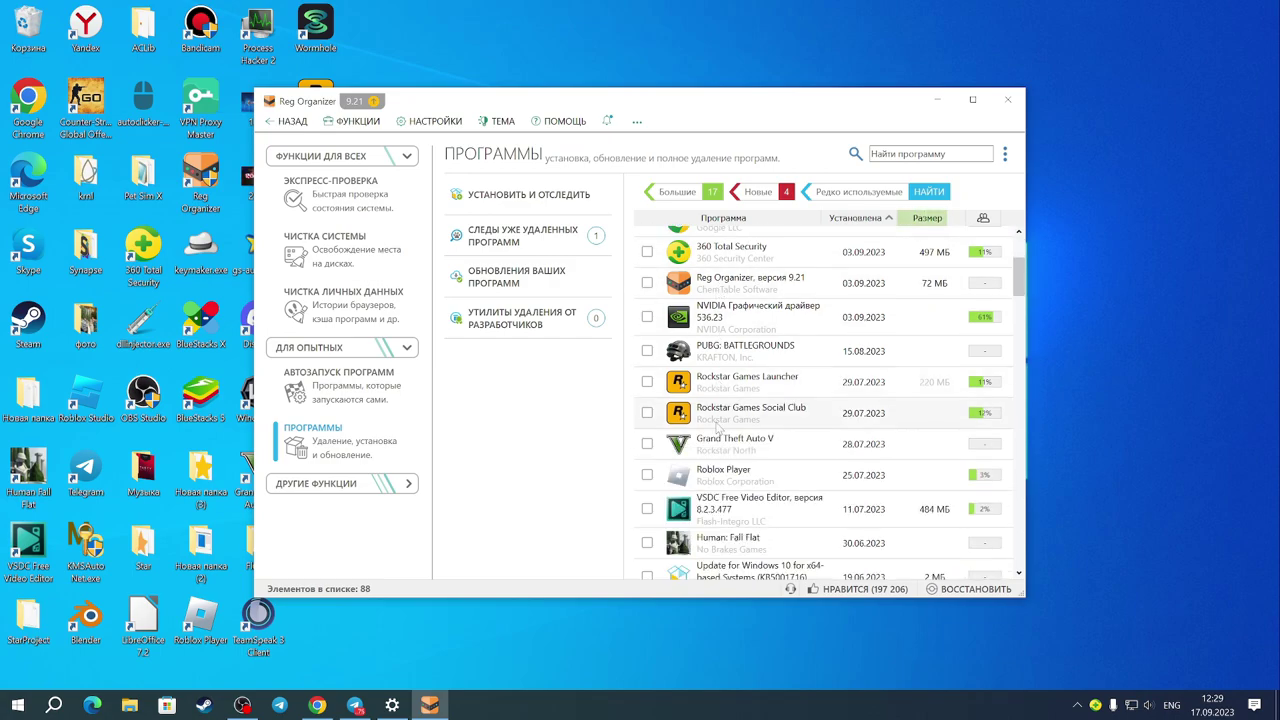
scroll(760, 452, "down", 3)
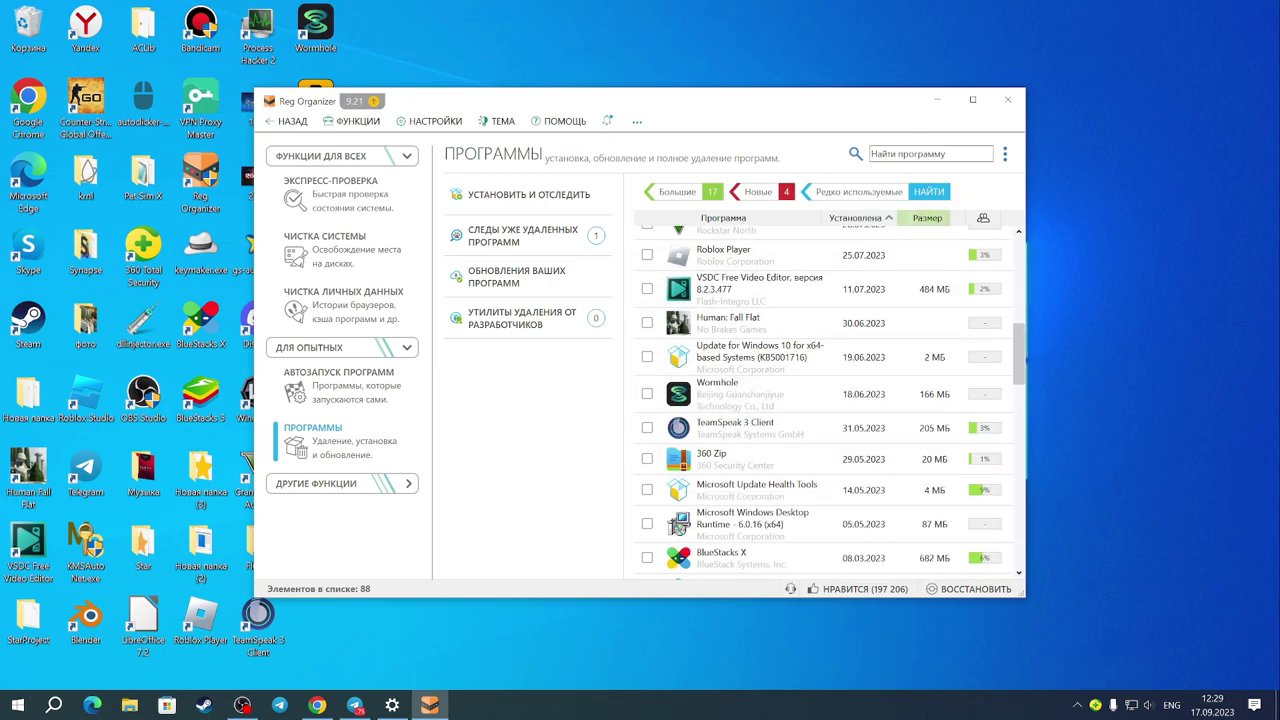
type("roblox")
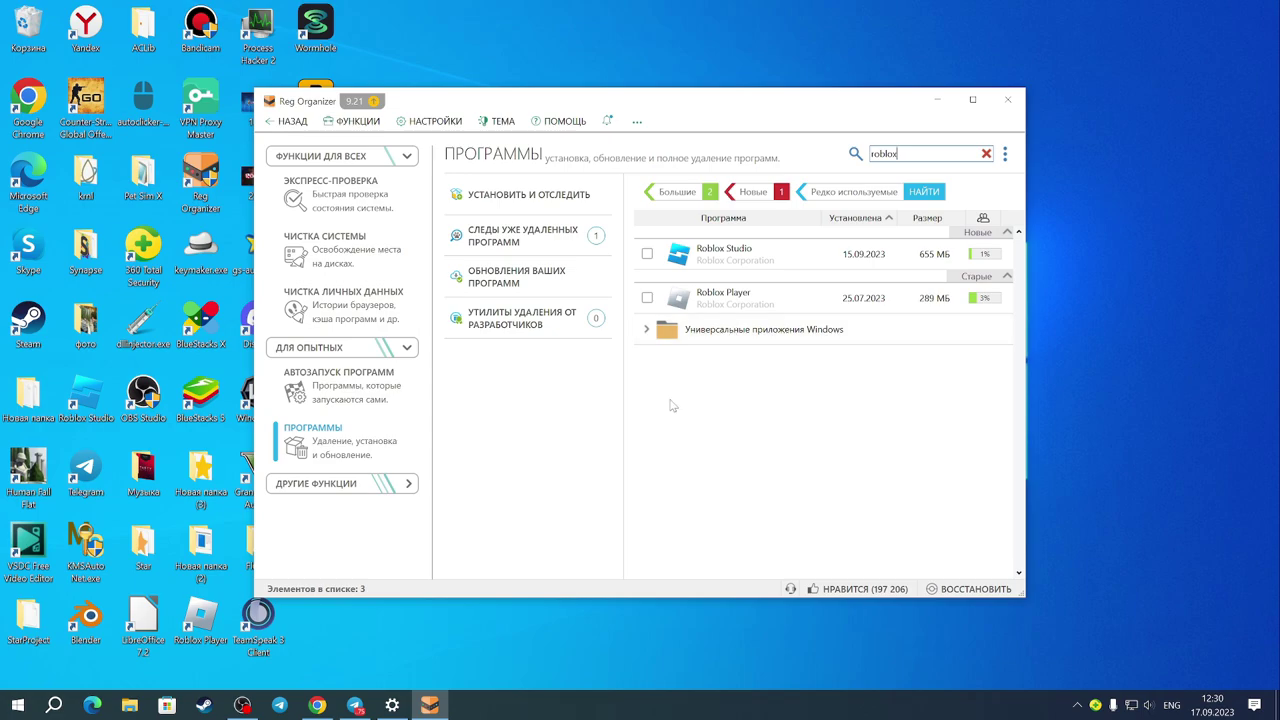
Completely uninstall the Roblox entry under universal Windows apps, confirming data removal, and check the app list in Windows Settings
left_click(647, 330)
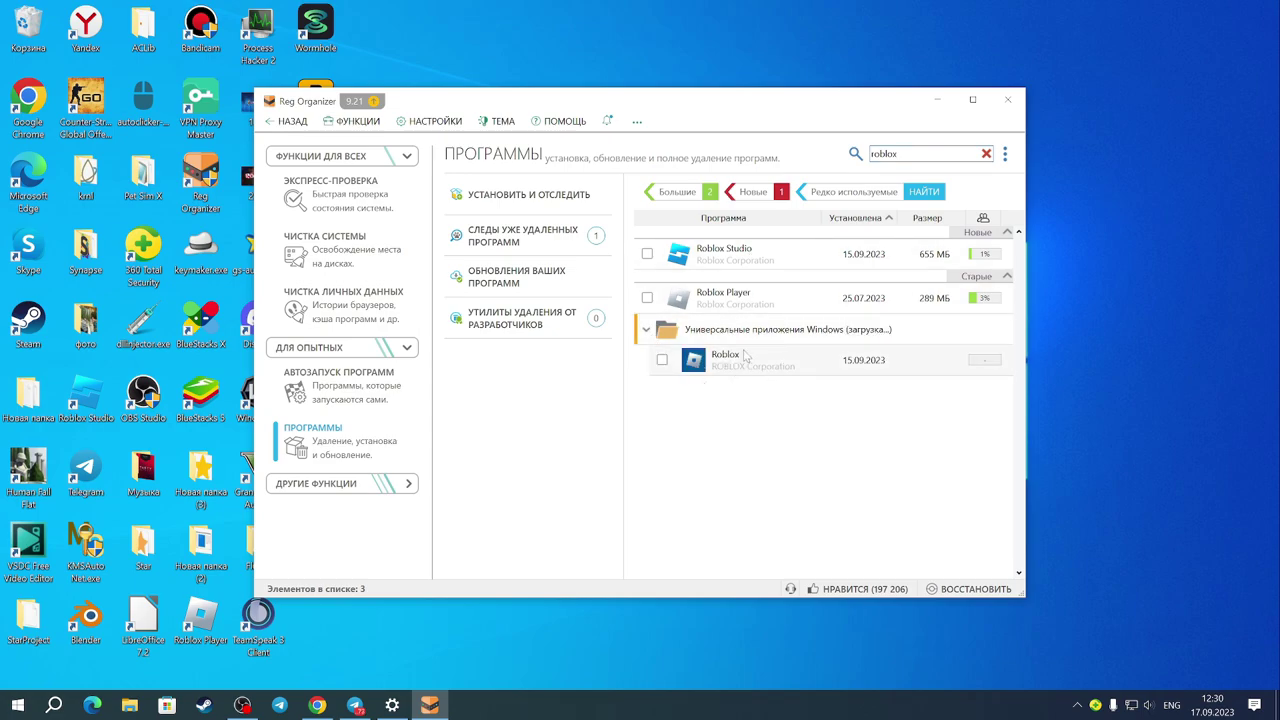
left_click(662, 360)
left_click(962, 263)
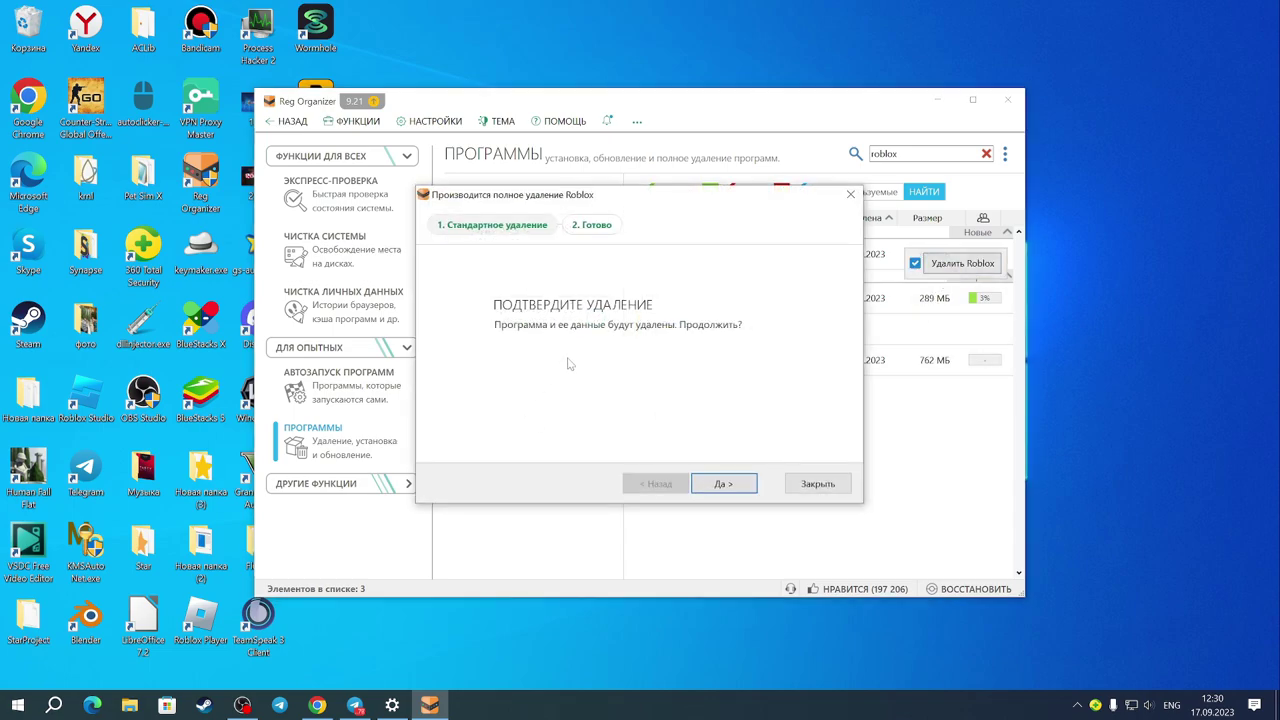
left_click(720, 485)
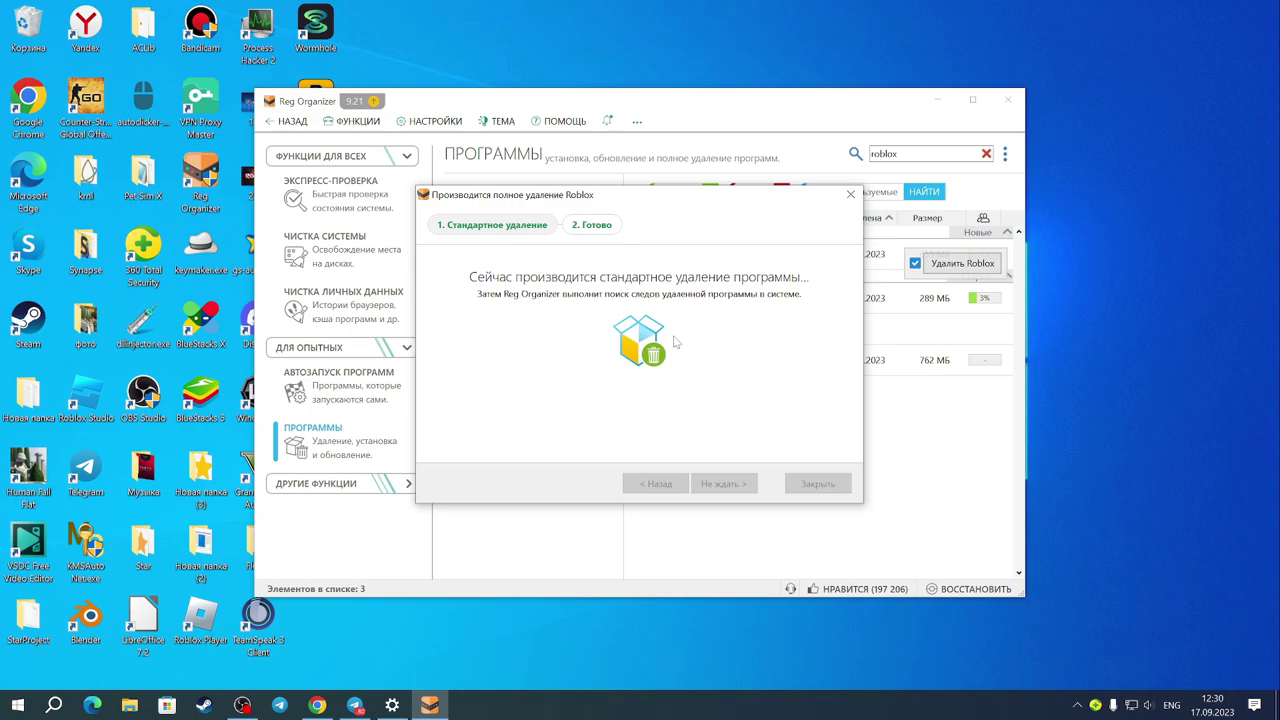
left_click(723, 484)
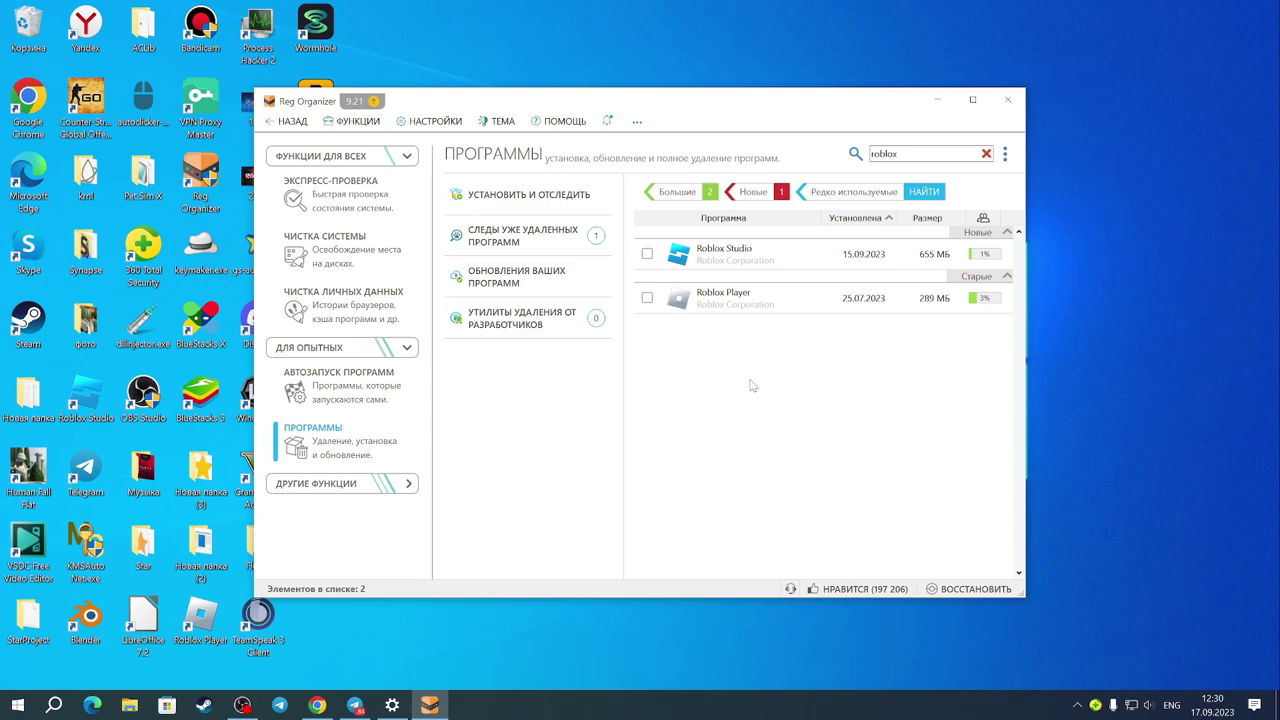
left_click(937, 100)
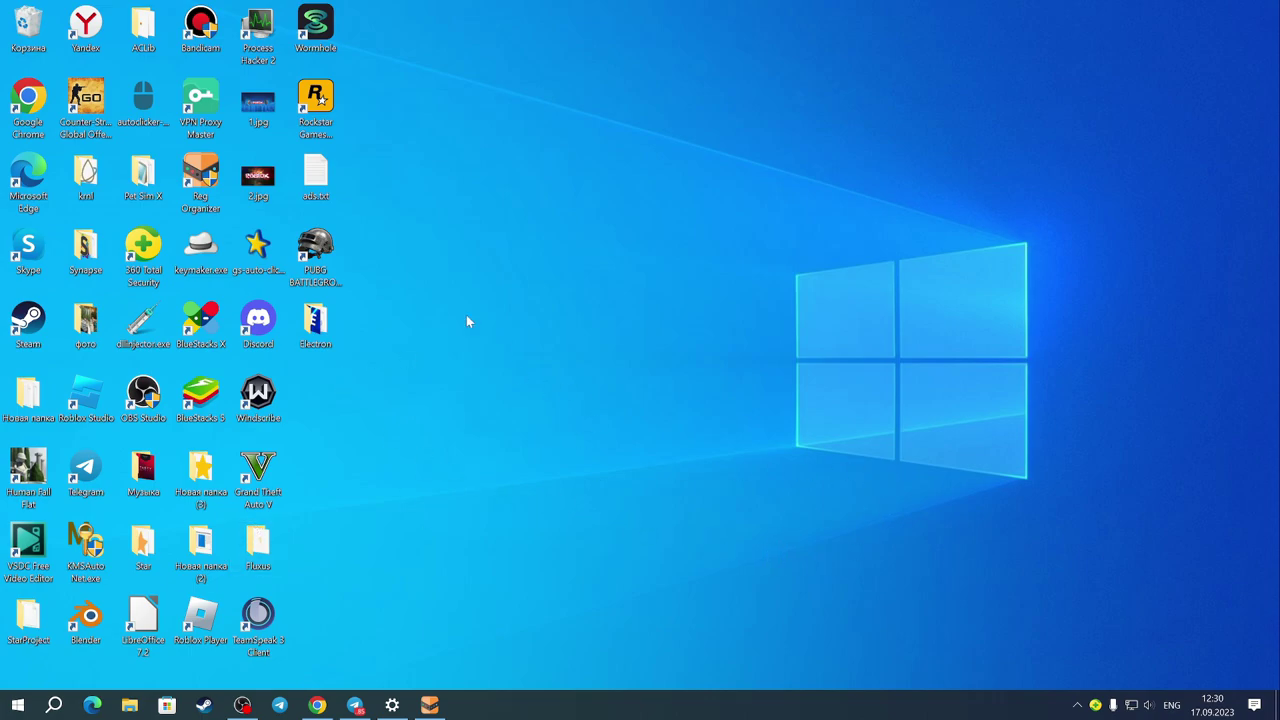
left_click(392, 705)
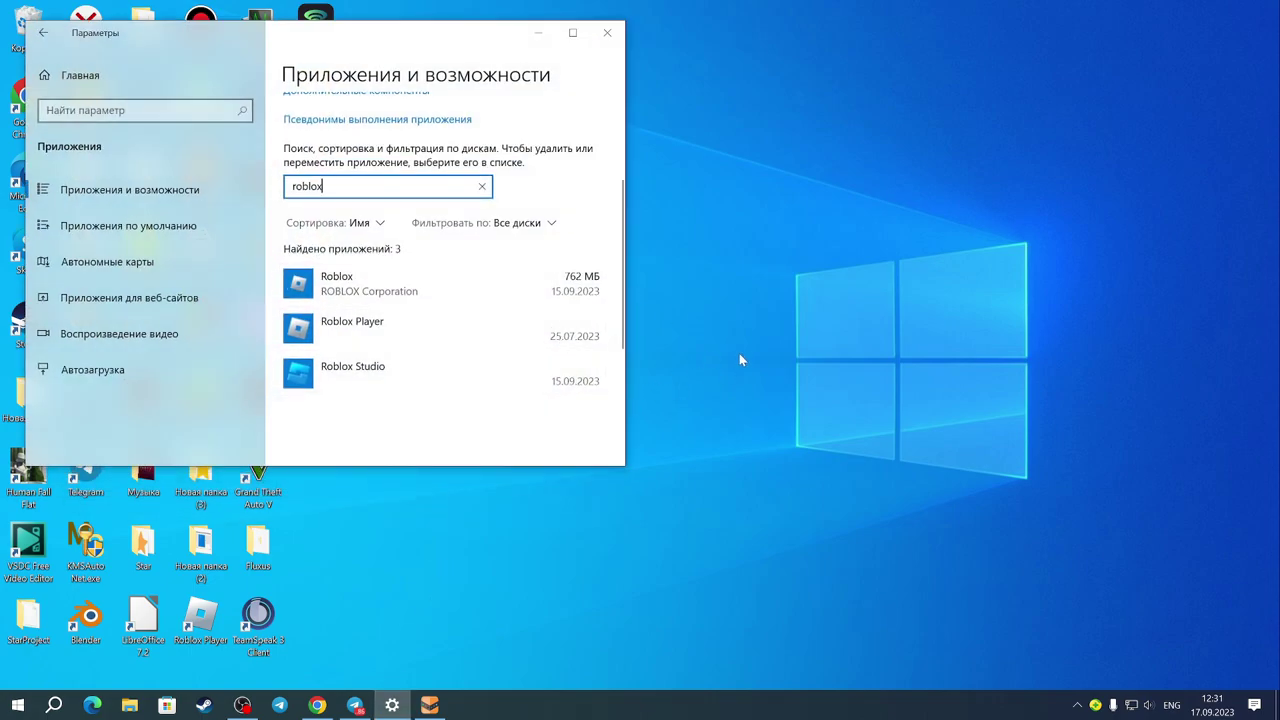
left_click(538, 33)
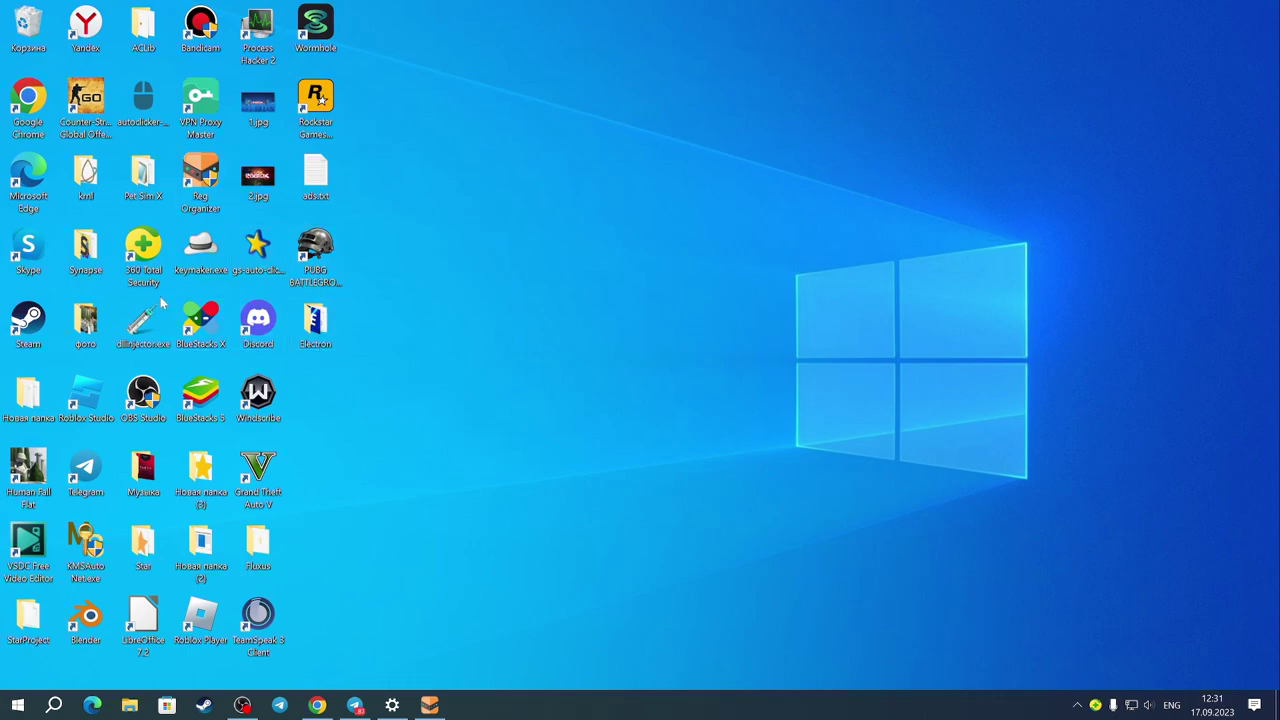
Exit the 360 Total Security antivirus and confirm the shutdown
right_click(1093, 704)
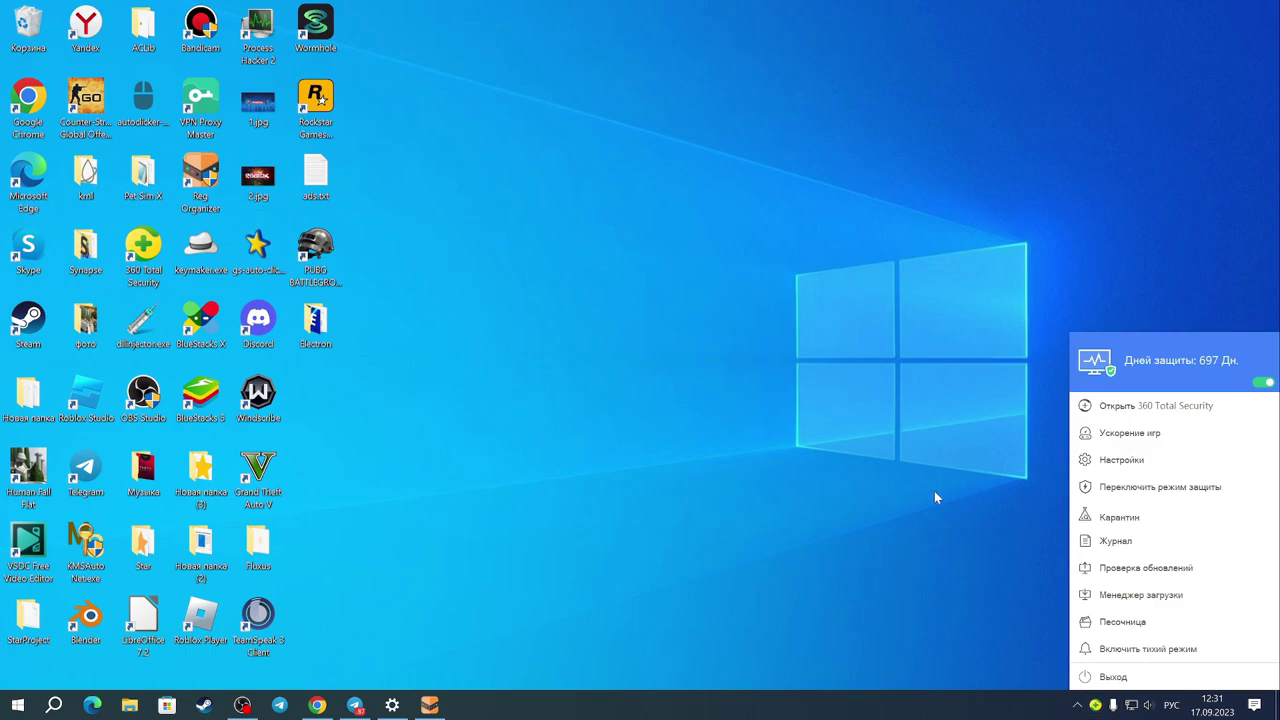
left_click(1111, 678)
left_click(640, 387)
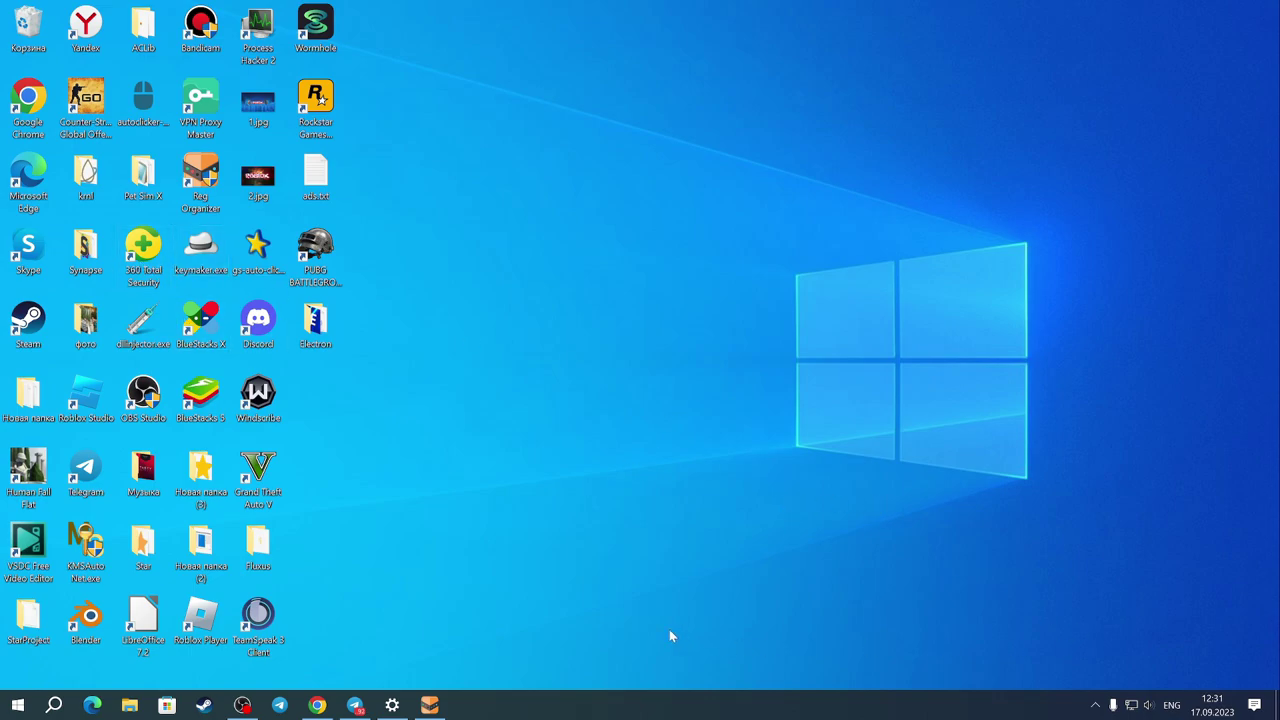
Switch to Telegram, open the ROBLOXCORPORATION Msixbundle file from the AceBan channel, and read the channel's 16 September post on Hyperion - Byfron
left_click(355, 704)
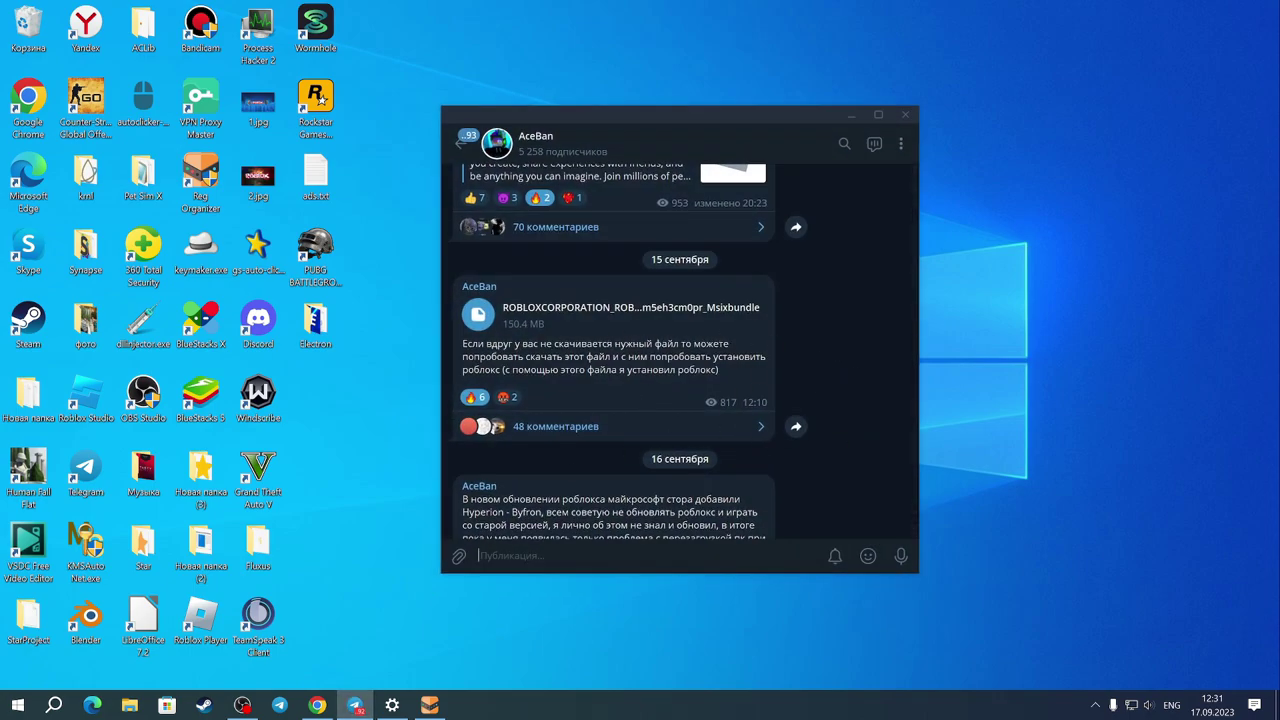
left_click(478, 316)
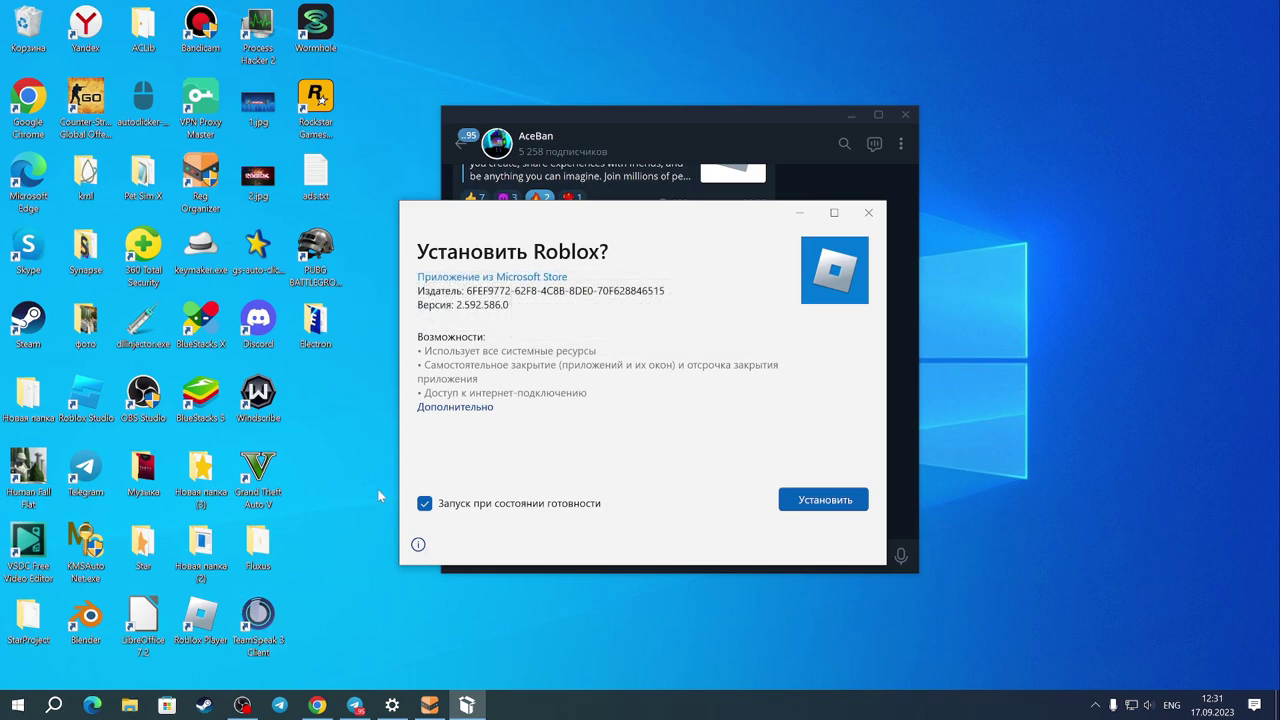
mouse_move(674, 227)
left_mouse_down()
mouse_move(657, 208)
mouse_move(669, 213)
left_mouse_up()
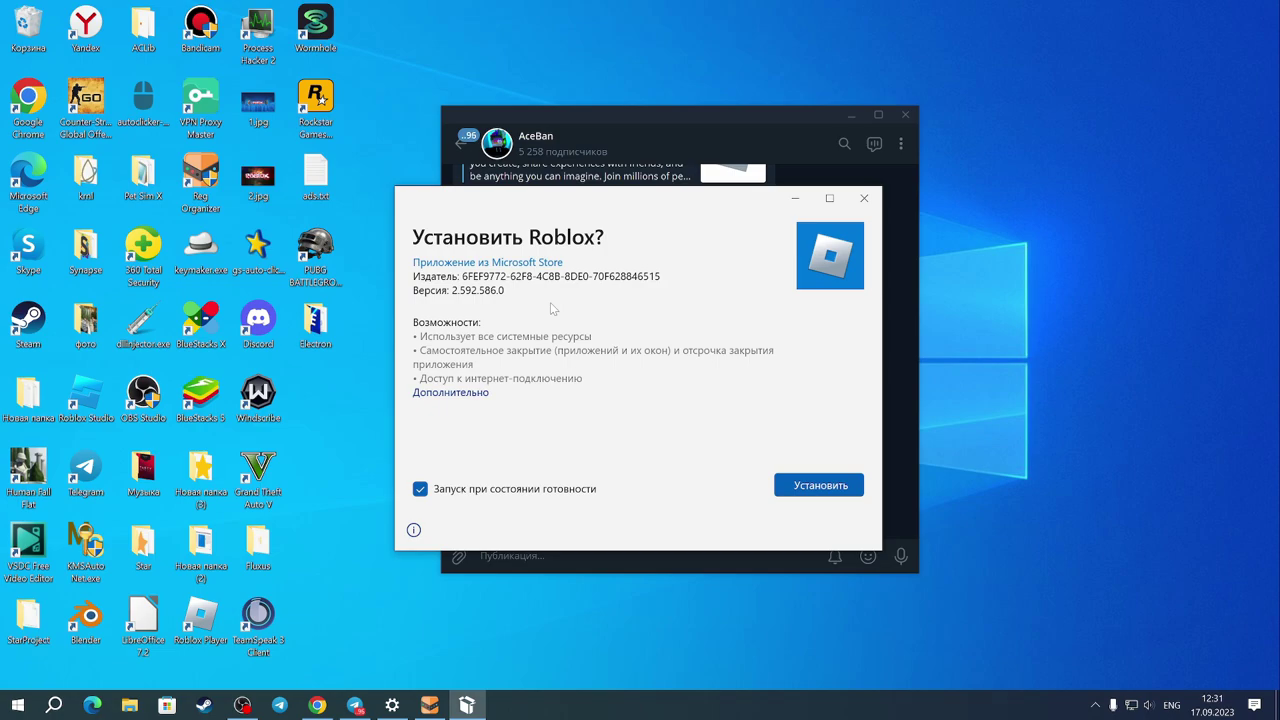
left_click_drag(627, 200, 642, 513)
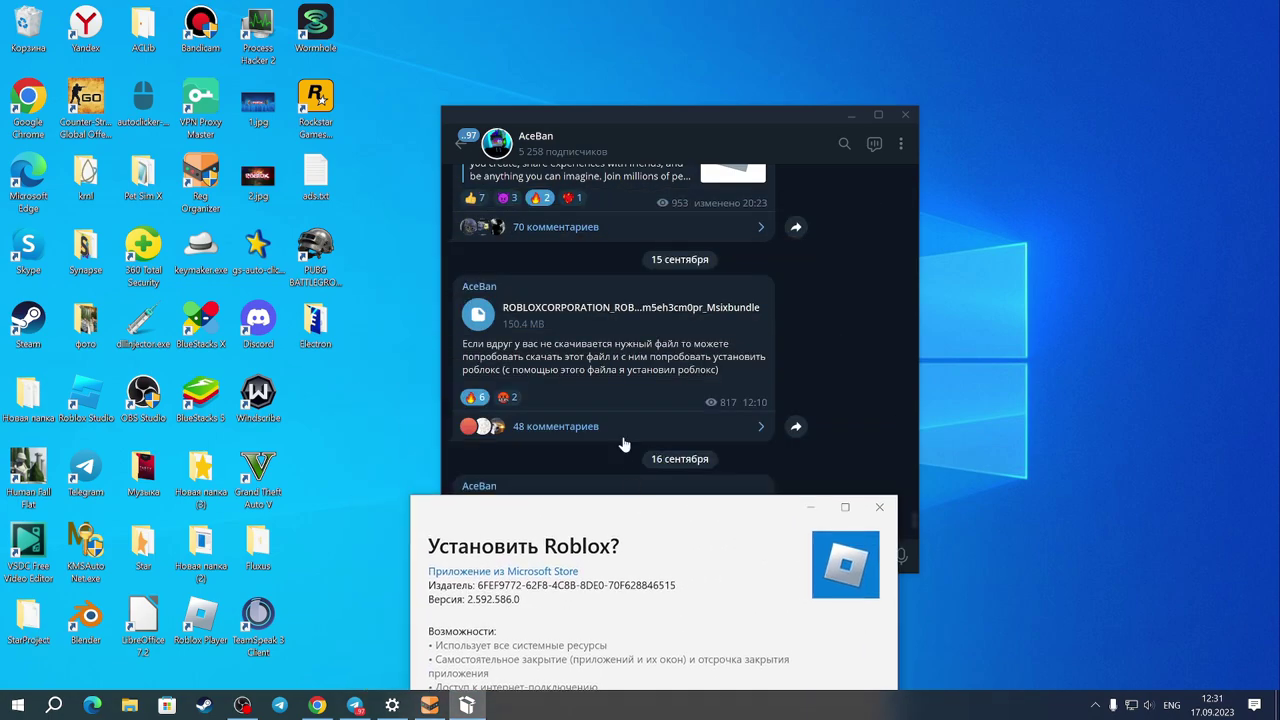
scroll(616, 413, "down", 2)
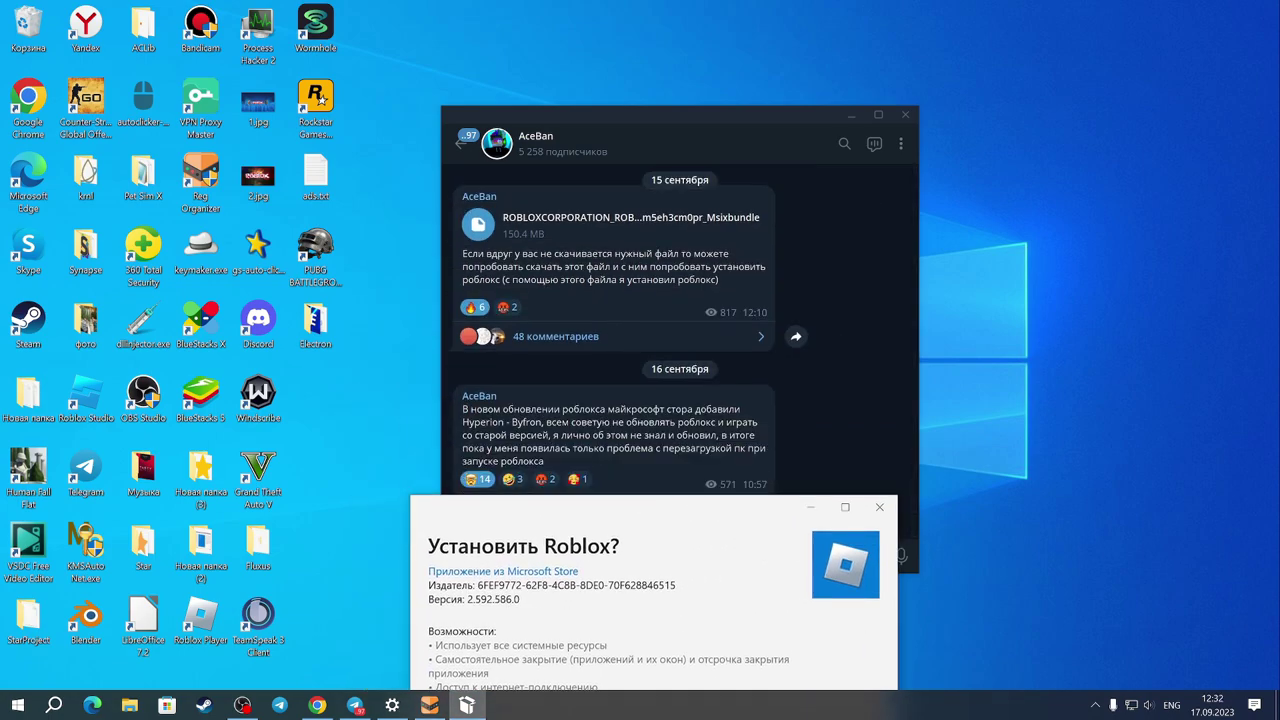
left_click_drag(596, 502, 582, 191)
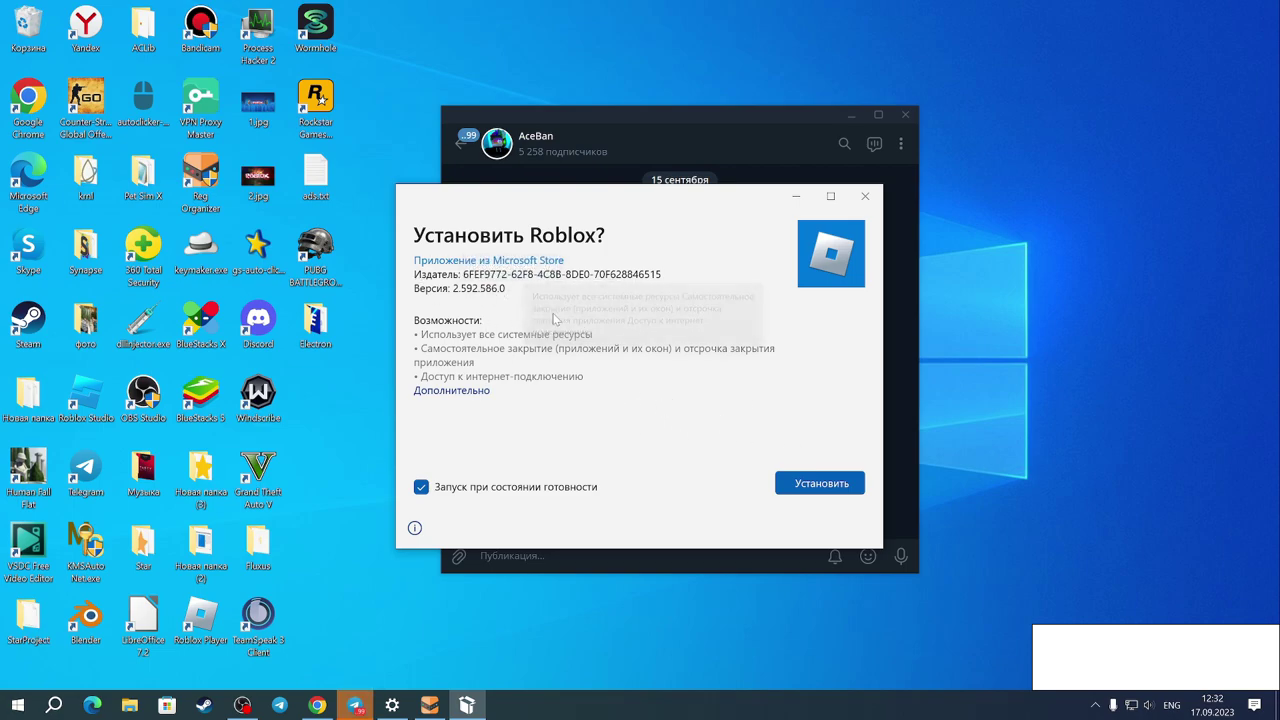
Install Roblox version 2.592.586.0 with launch when ready enabled, and move its window toward the middle of the desktop
left_click(806, 494)
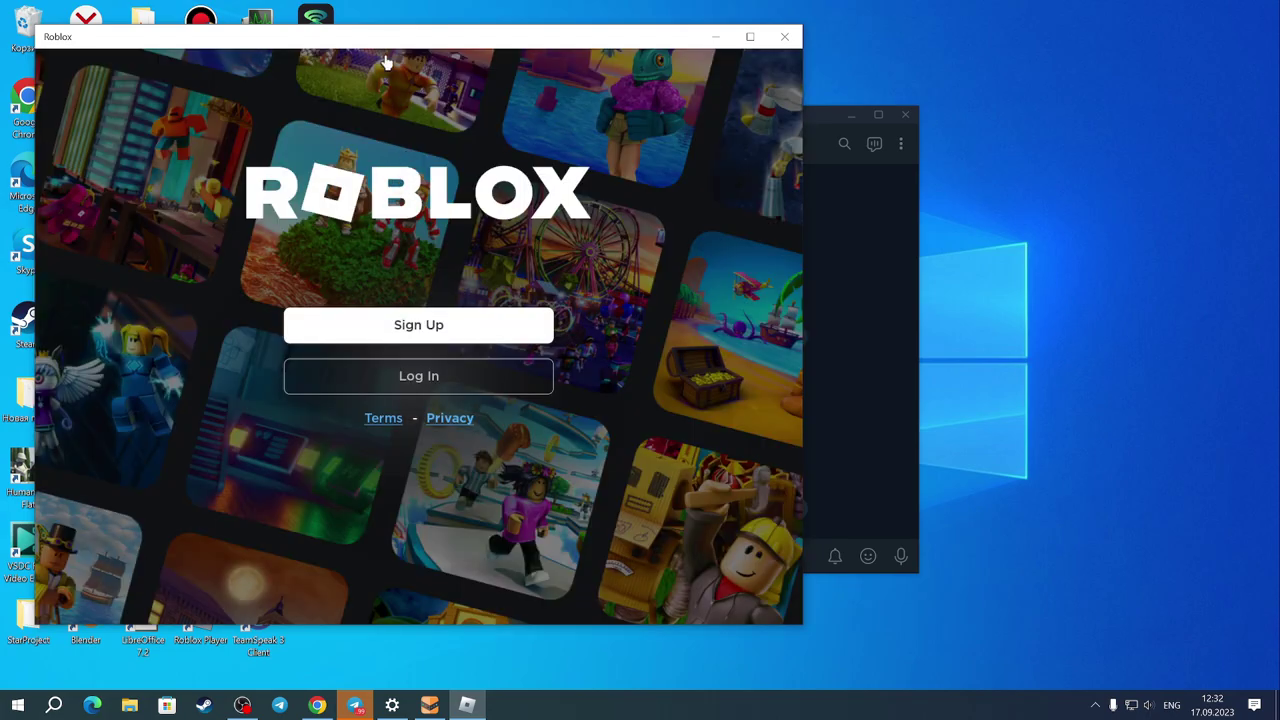
left_click_drag(387, 62, 586, 57)
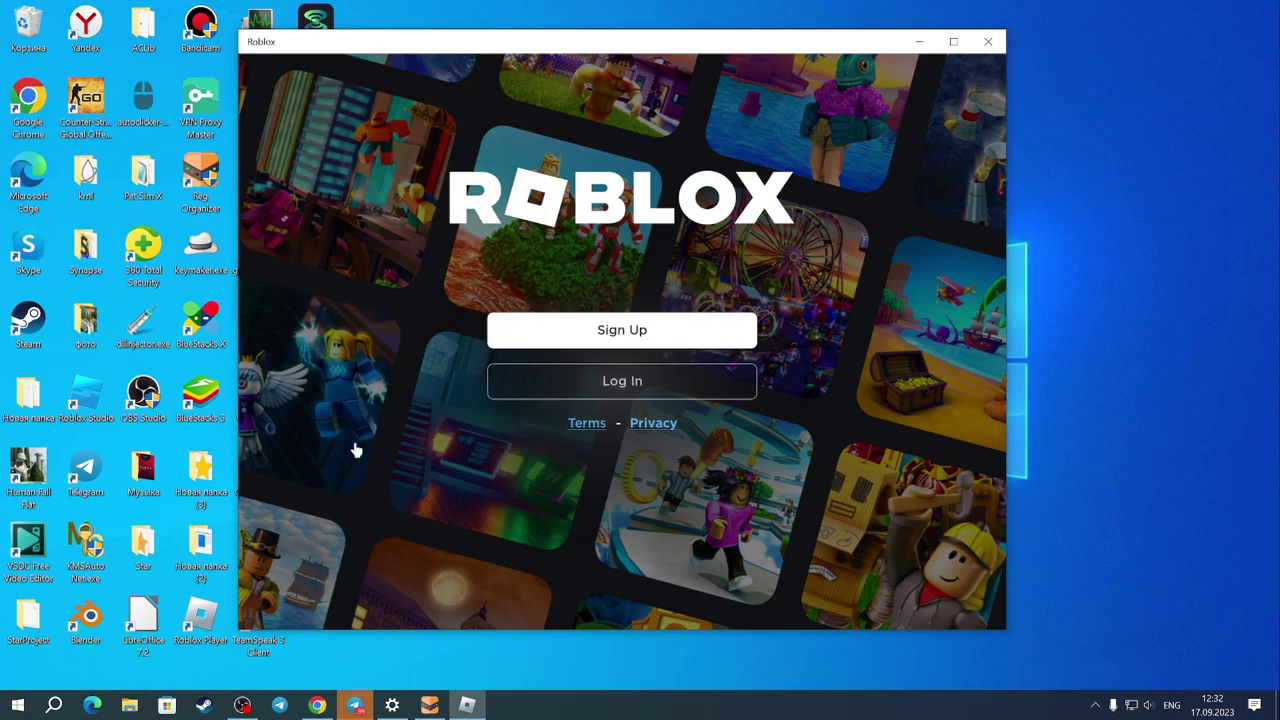
left_click_drag(632, 40, 632, 47)
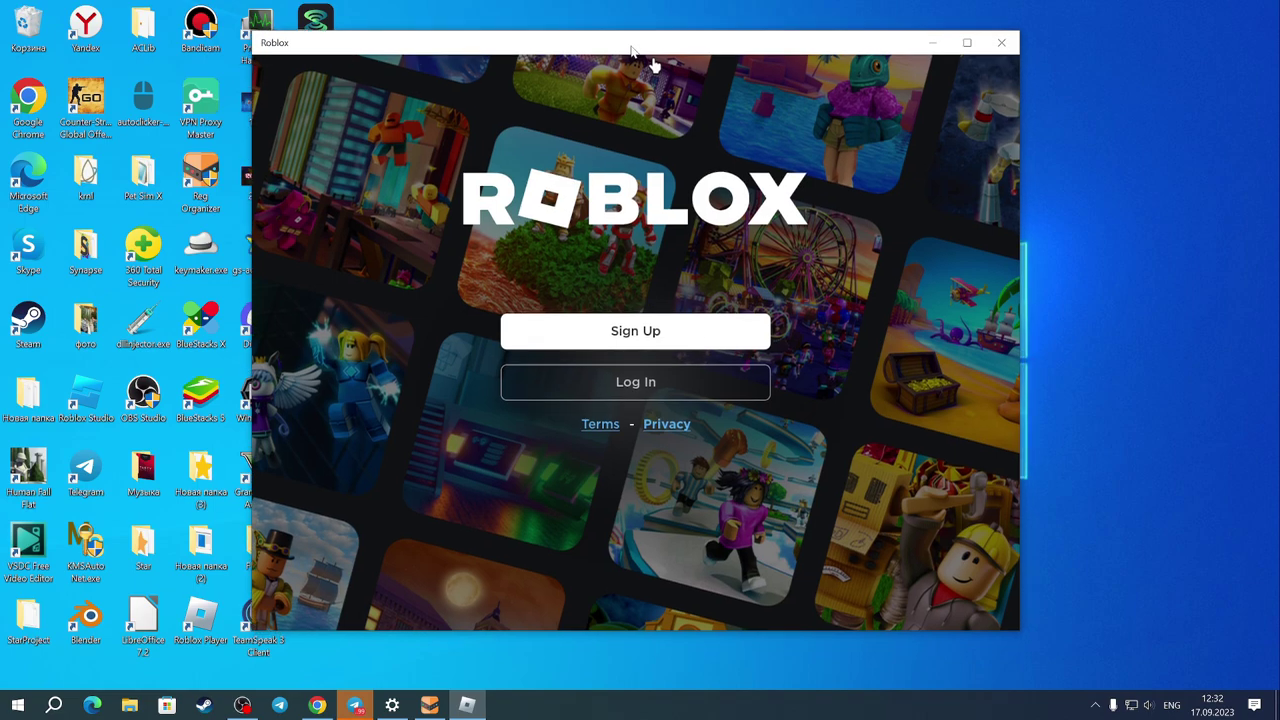